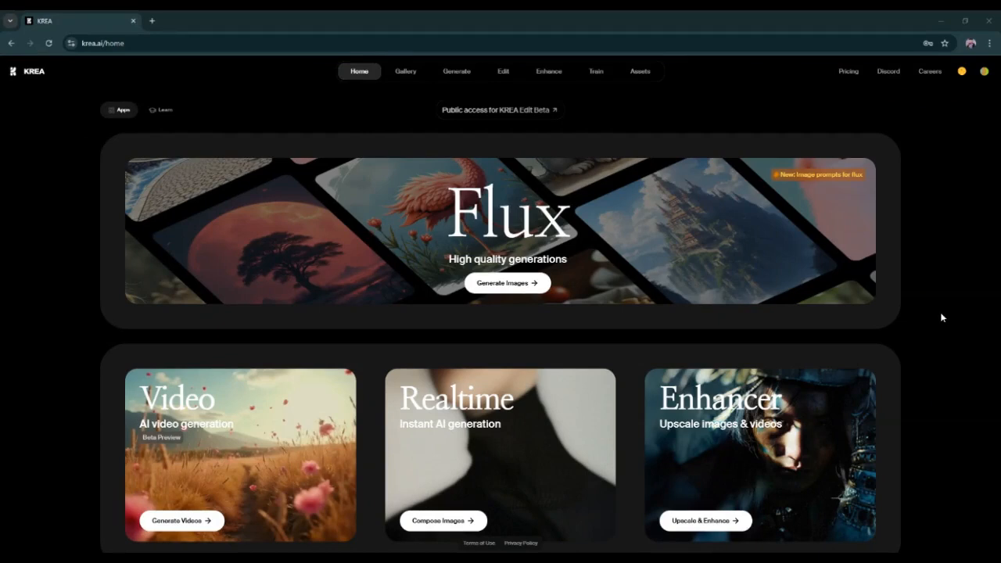
mouse_move(457, 73)
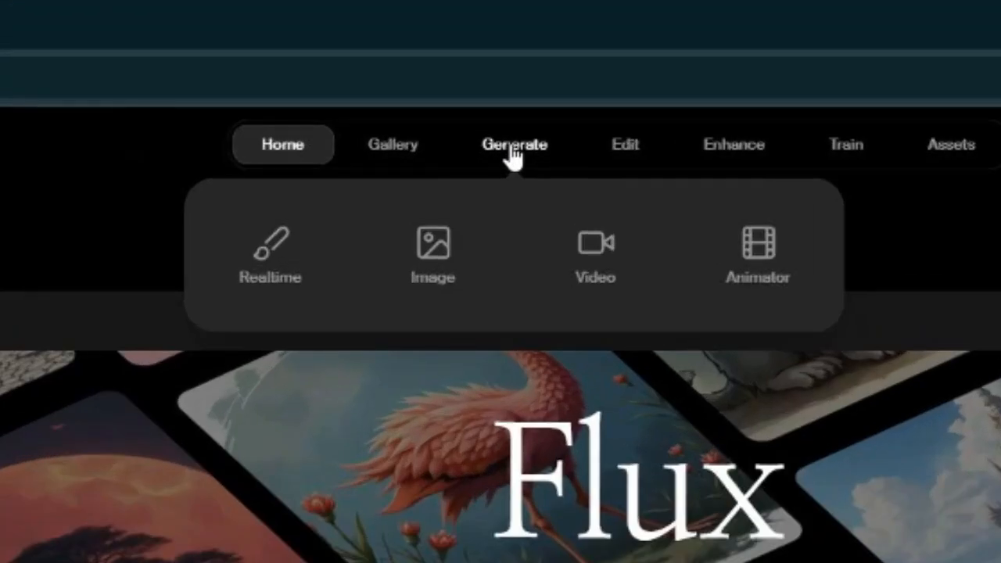
left_click(708, 148)
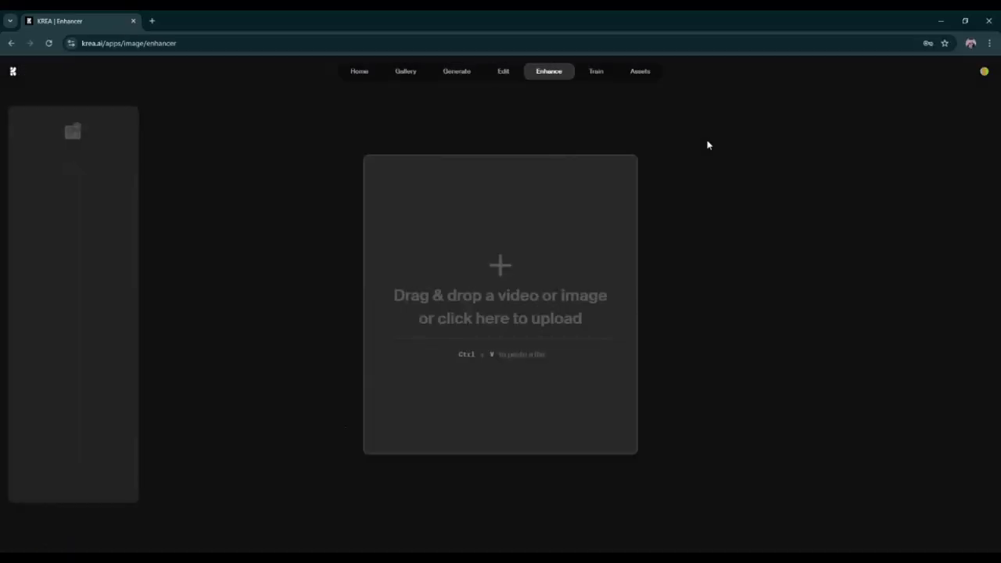
left_click(360, 73)
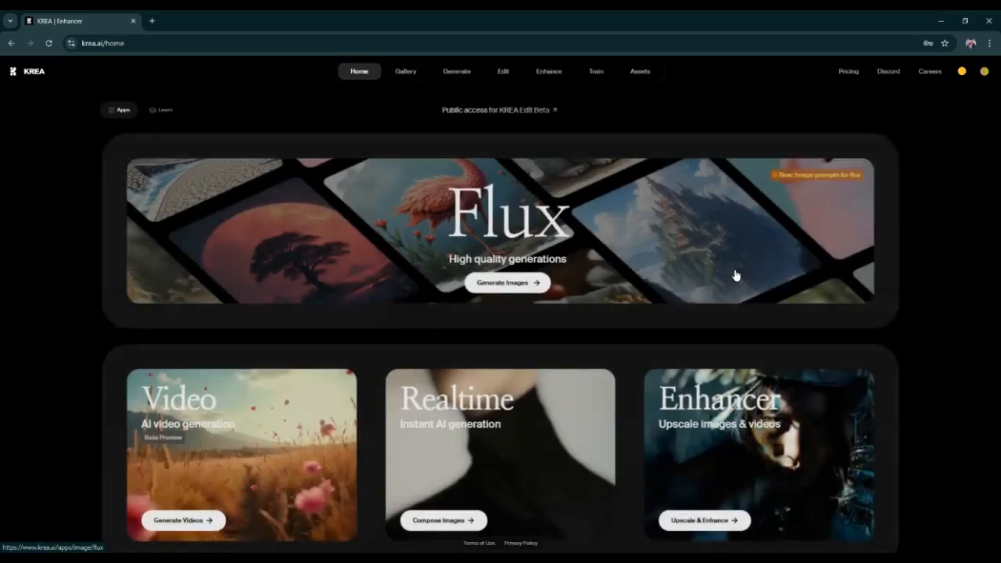
scroll(736, 276, "down", 3)
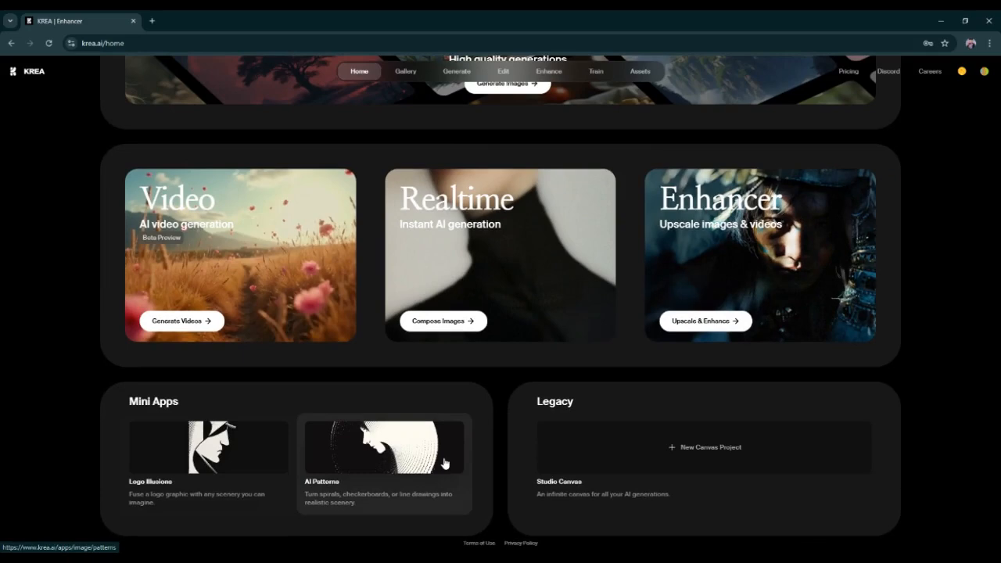
scroll(807, 458, "up", 3)
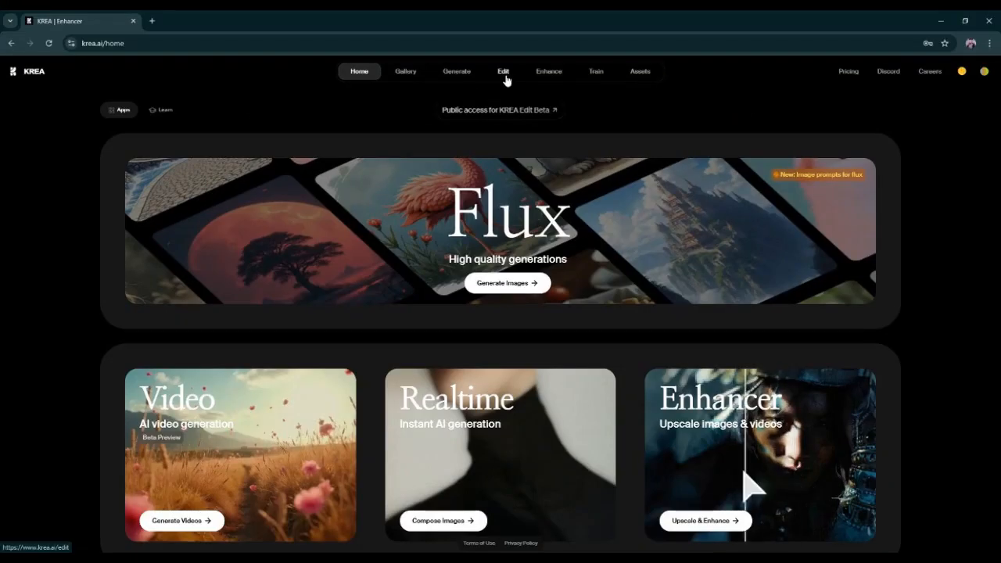
- Open the image editor and upload the portrait photo Foto.jpg
left_click(518, 150)
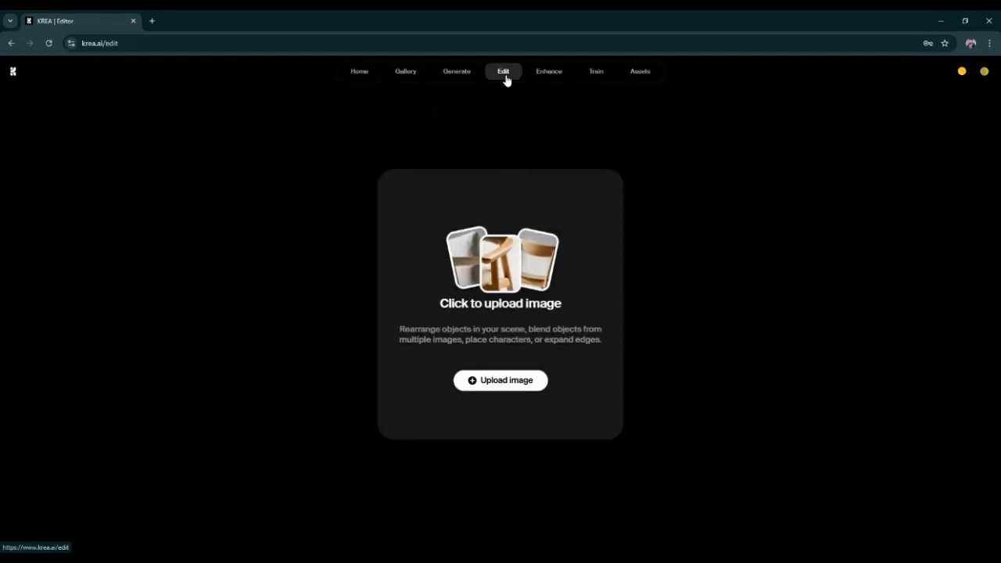
left_click(516, 379)
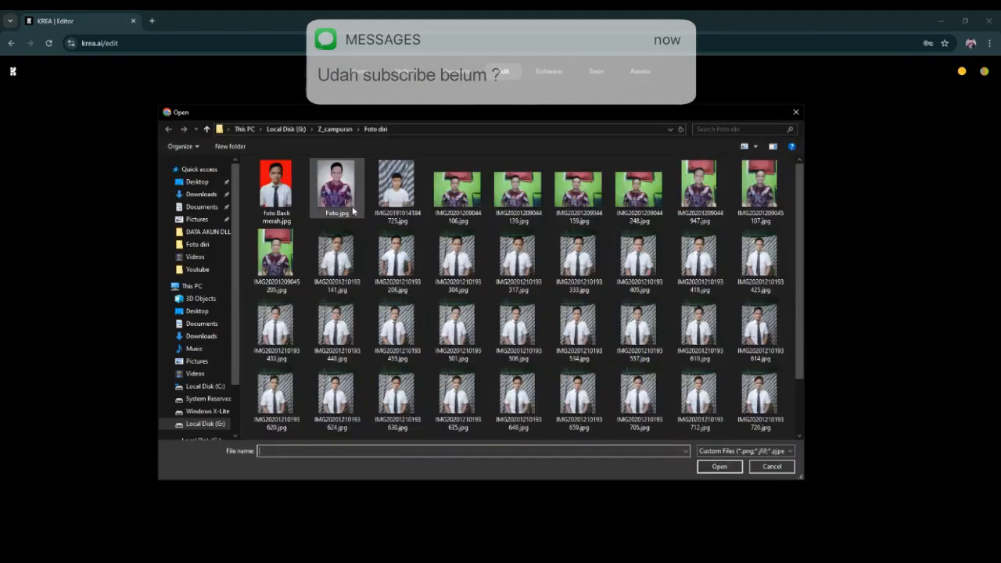
left_click(353, 209)
left_click(723, 468)
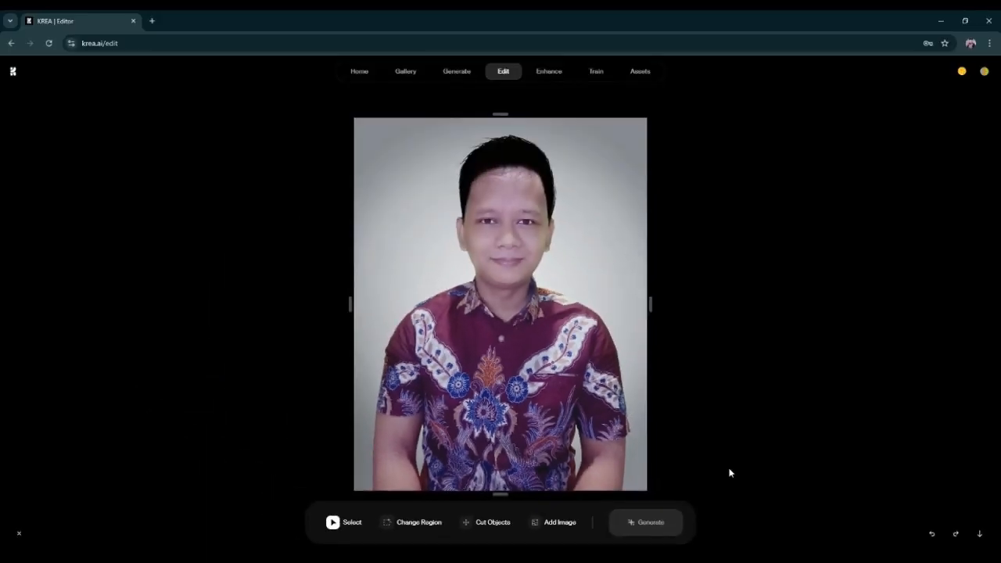
- Mark a change region over the man's mouth and generate it with the prompt "Smile"
left_click(414, 528)
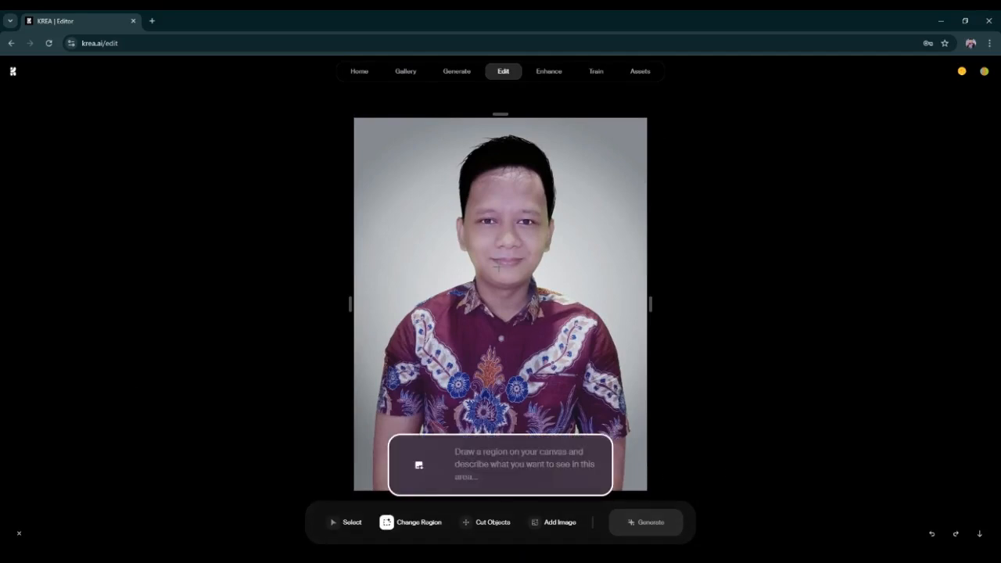
left_click_drag(488, 254, 528, 269)
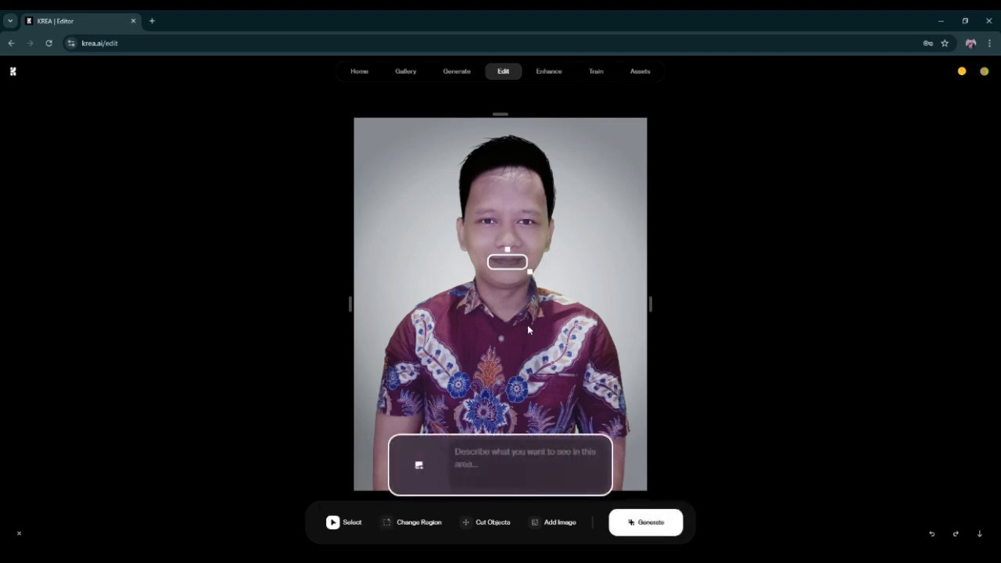
left_click(485, 467)
type("Smile")
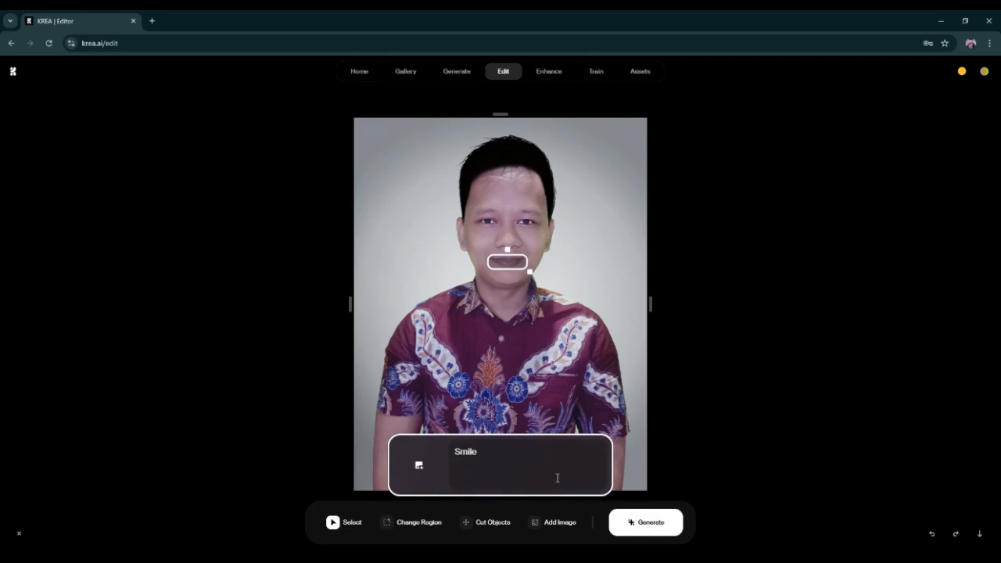
left_click(644, 522)
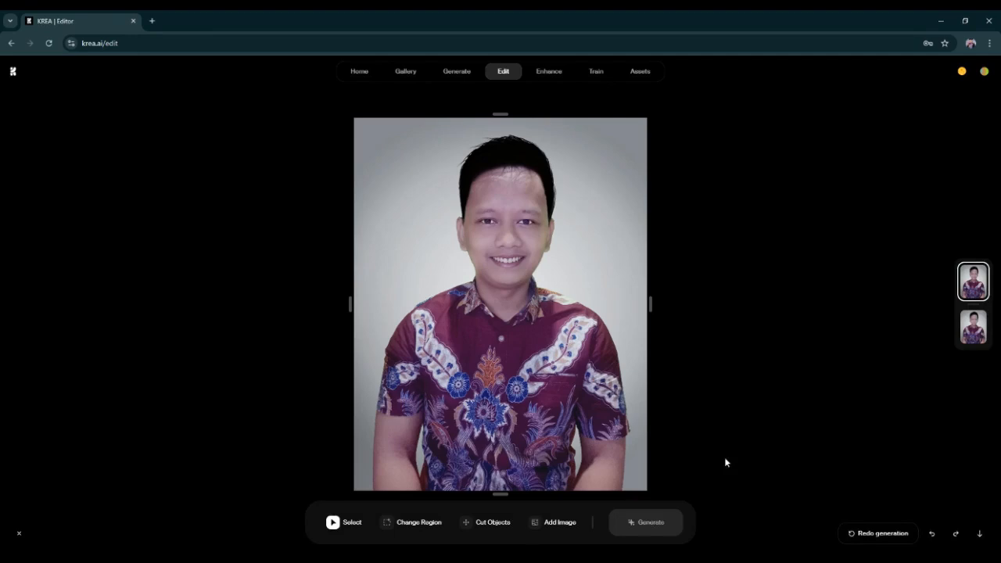
- Mark a change region across the man's eyes and generate it with the prompt "Glasses"
left_click(393, 523)
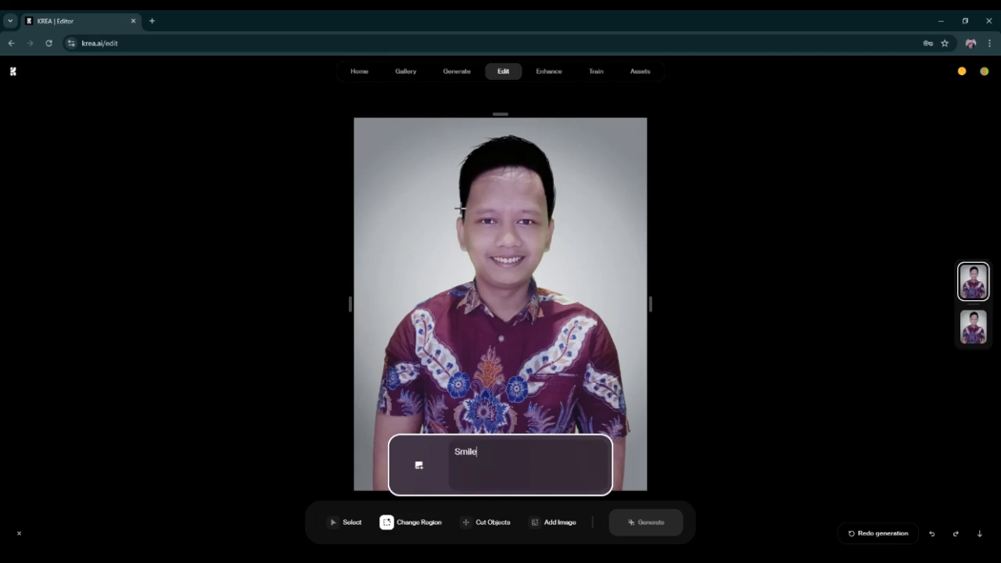
left_click_drag(462, 209, 552, 235)
key("ctrl+a")
type("Glas")
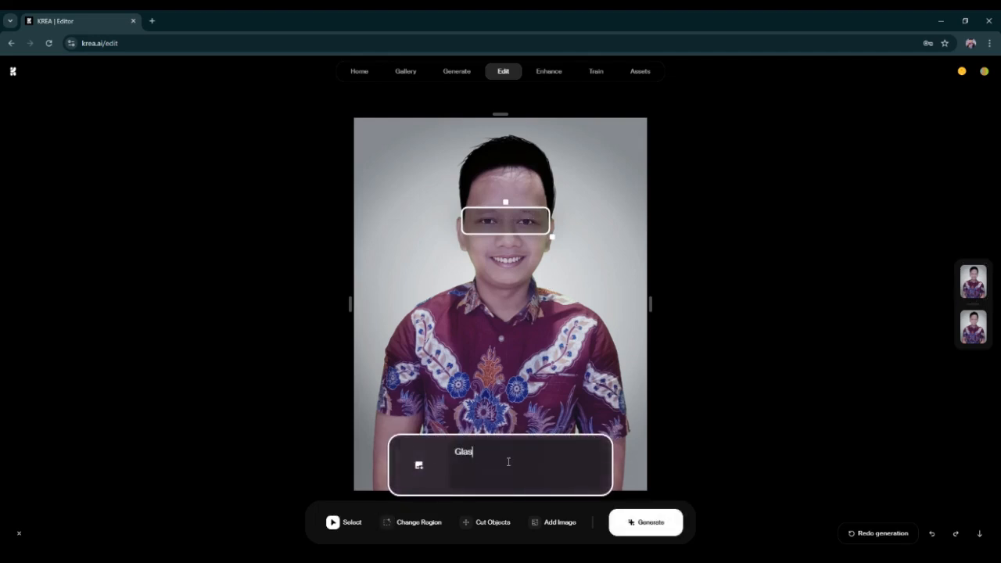
type("ses")
left_click(644, 523)
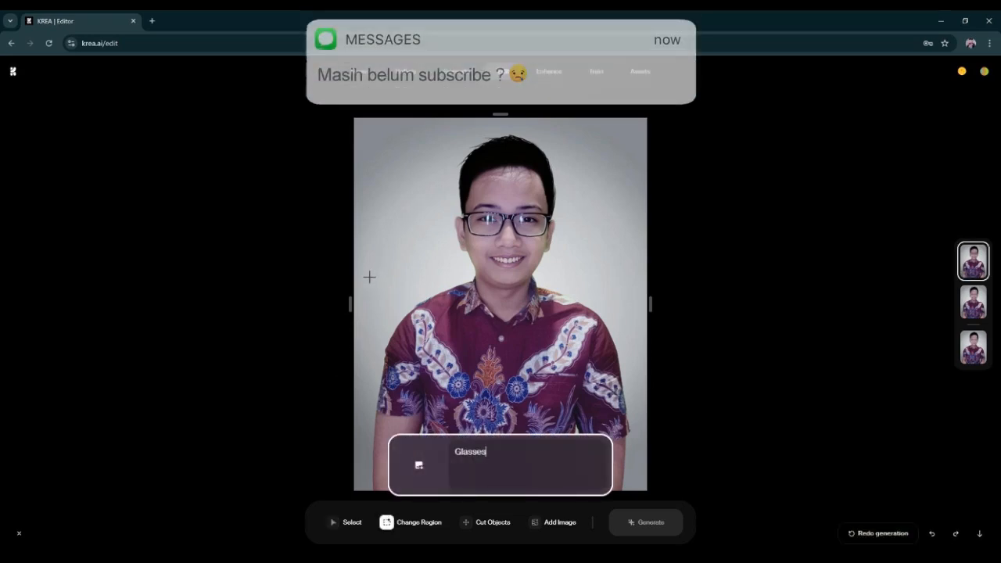
- Mark a change region over the shirt and arms and generate it with the prompt "red jacket style"
left_click_drag(369, 276, 634, 493)
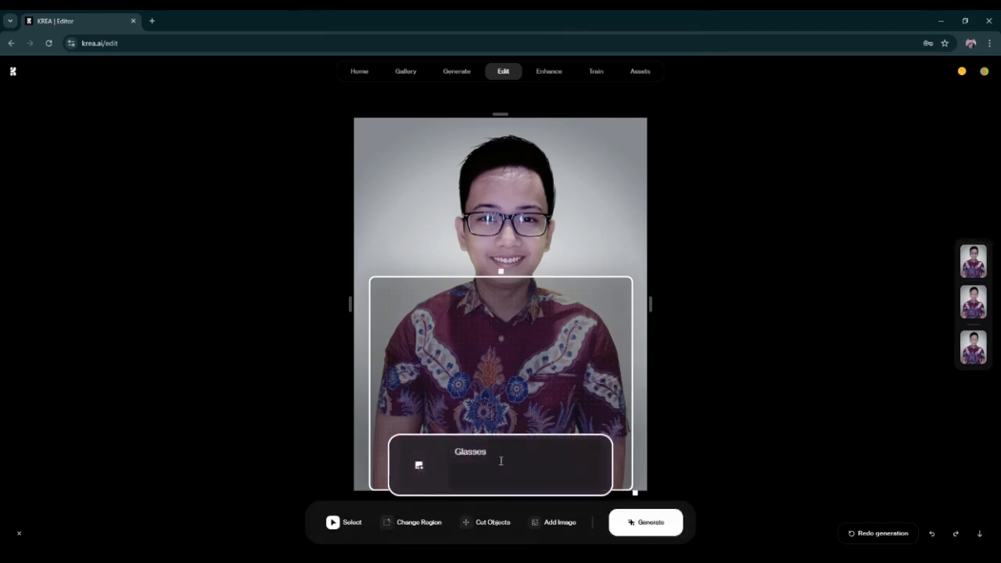
type("red jacket style")
left_click(664, 529)
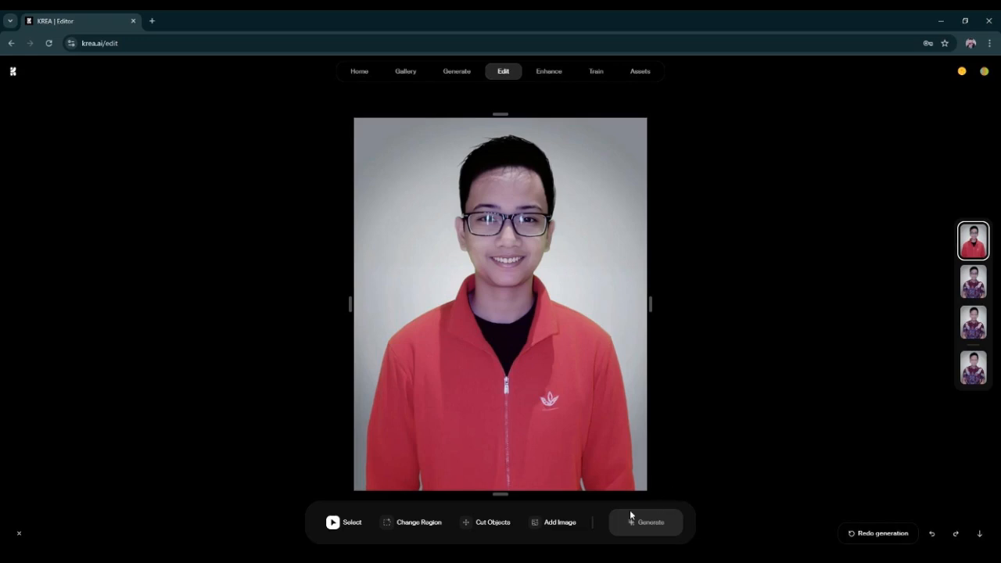
- Mark a change region over the hair and forehead and generate it with the prompt "red hair style"
left_click(391, 528)
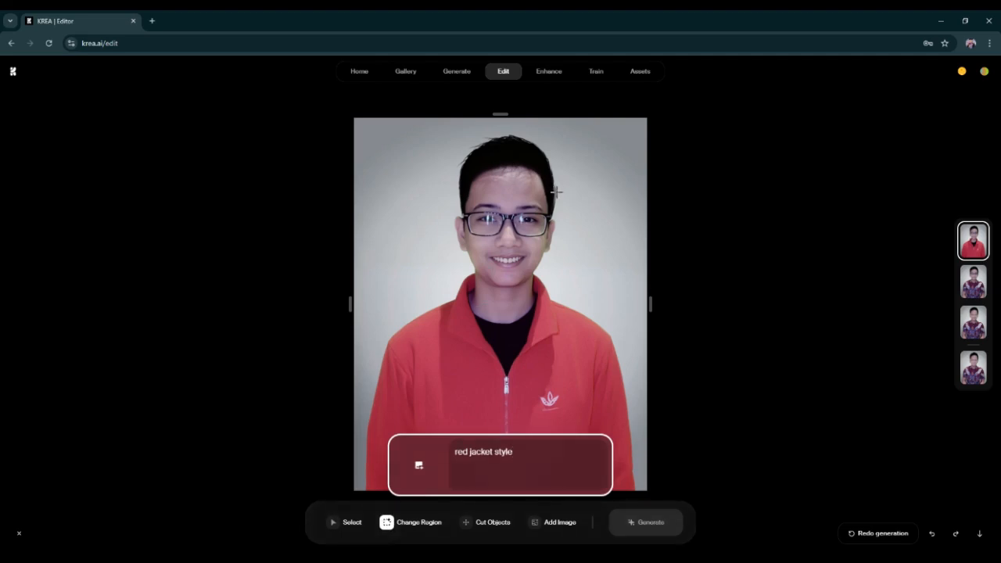
mouse_move(557, 192)
left_mouse_down()
mouse_move(507, 178)
mouse_move(457, 133)
left_mouse_up()
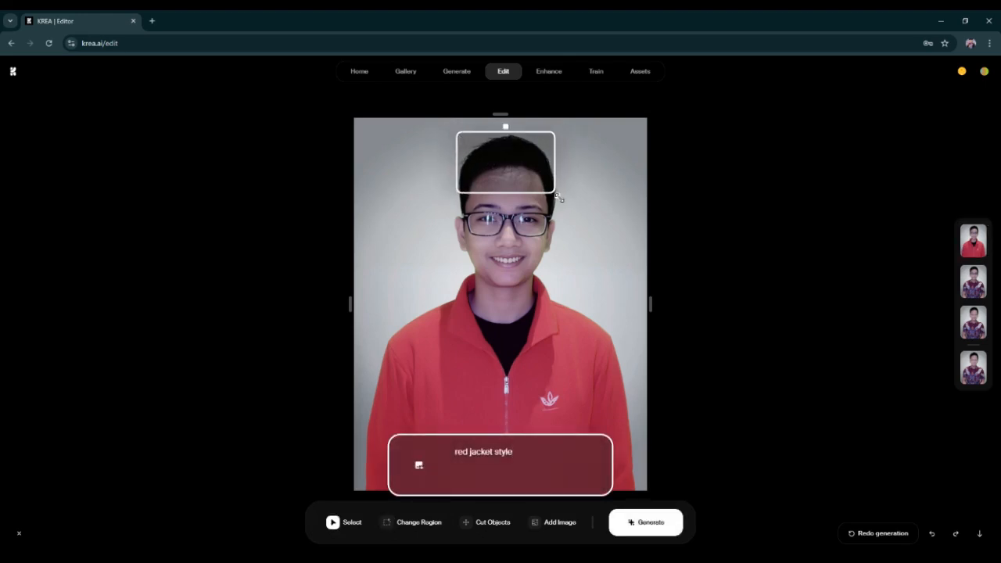
left_click(544, 457)
key("BackSpace")
key("BackSpace")
key("BackSpace")
key("BackSpace")
key("BackSpace")
key("BackSpace")
key("BackSpace")
key("BackSpace")
key("BackSpace")
key("BackSpace")
key("BackSpace")
key("BackSpace")
type("hair")
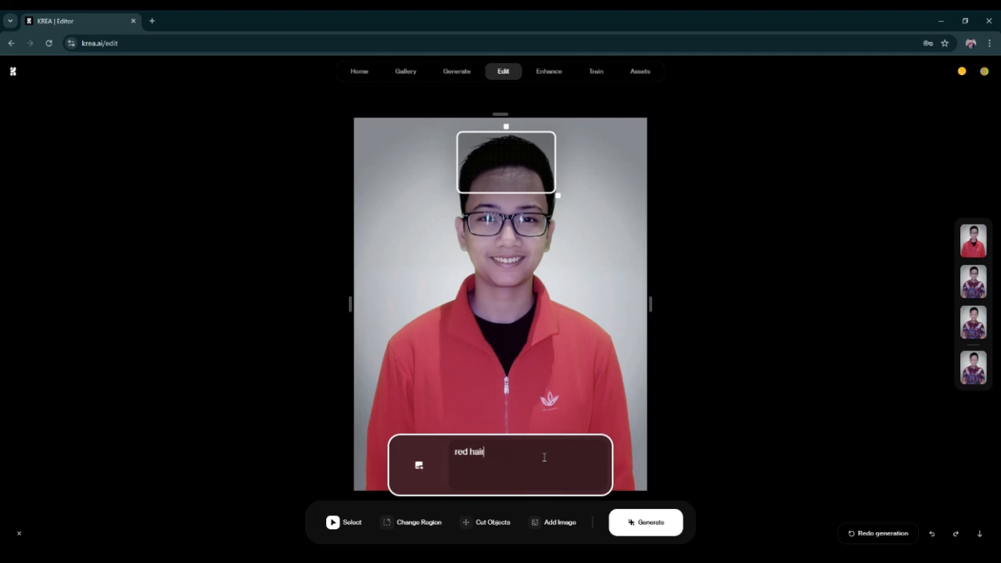
type(" style")
key("Return")
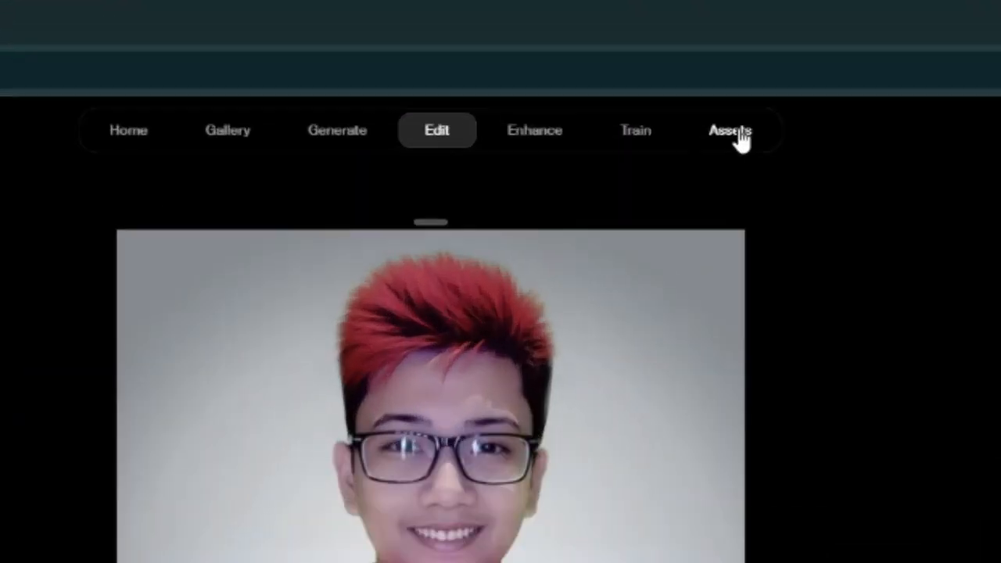
- Show the saved assets and open the portrait with red hair and red jacket
left_click(735, 131)
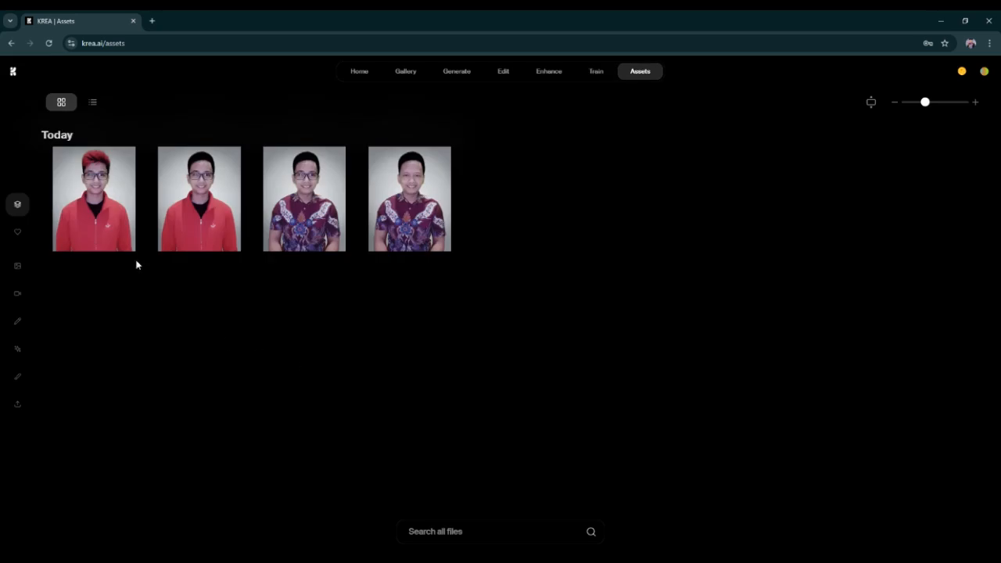
left_click(107, 221)
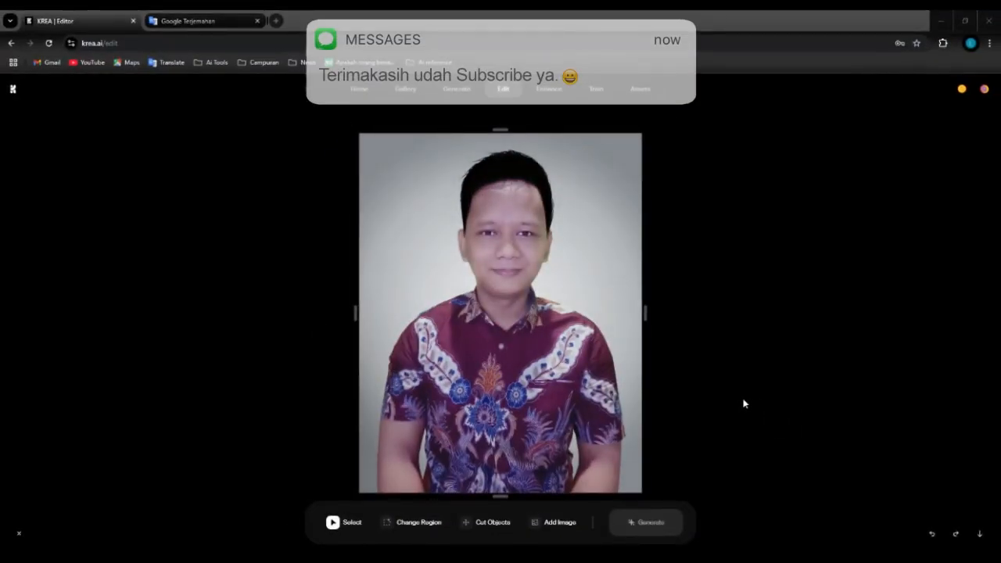
- Cut out the man's face and neck as an object, move it aside and delete it
left_click(496, 524)
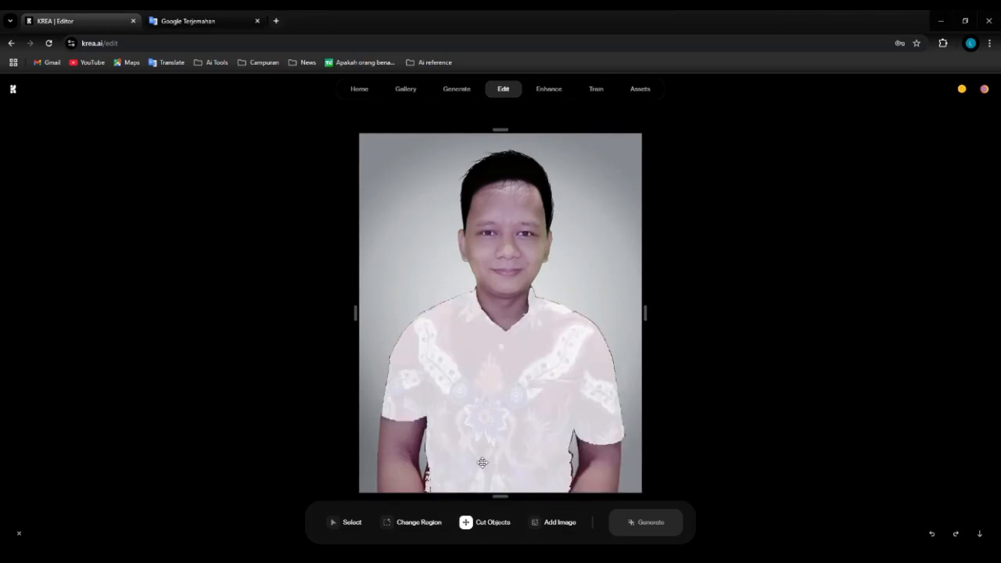
left_click(509, 252)
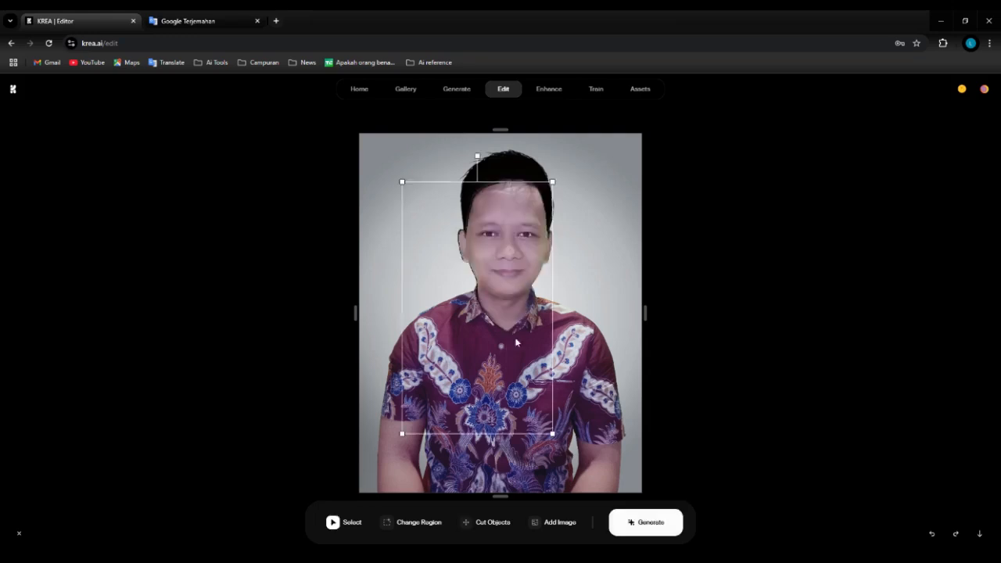
left_click_drag(508, 373, 585, 397)
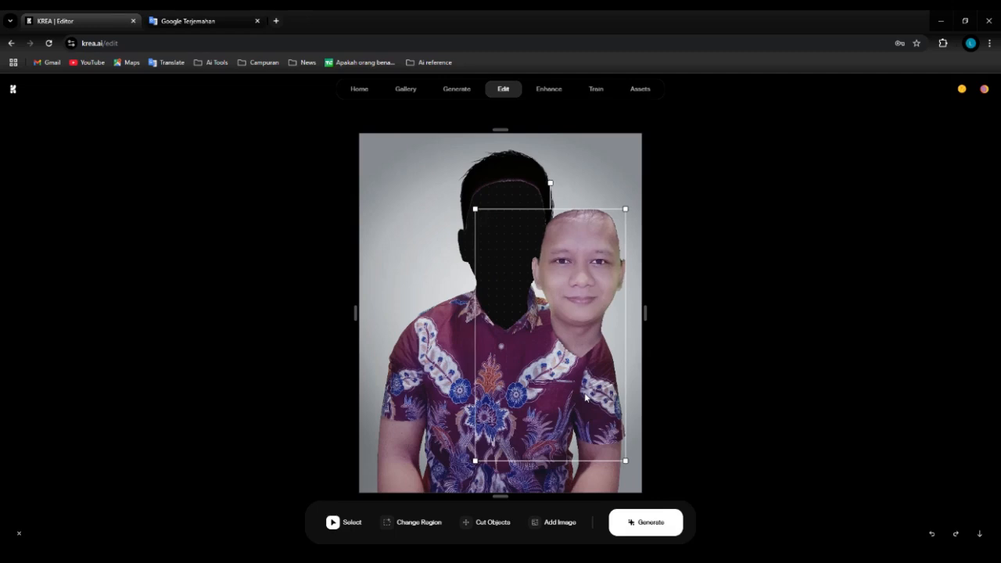
key("Delete")
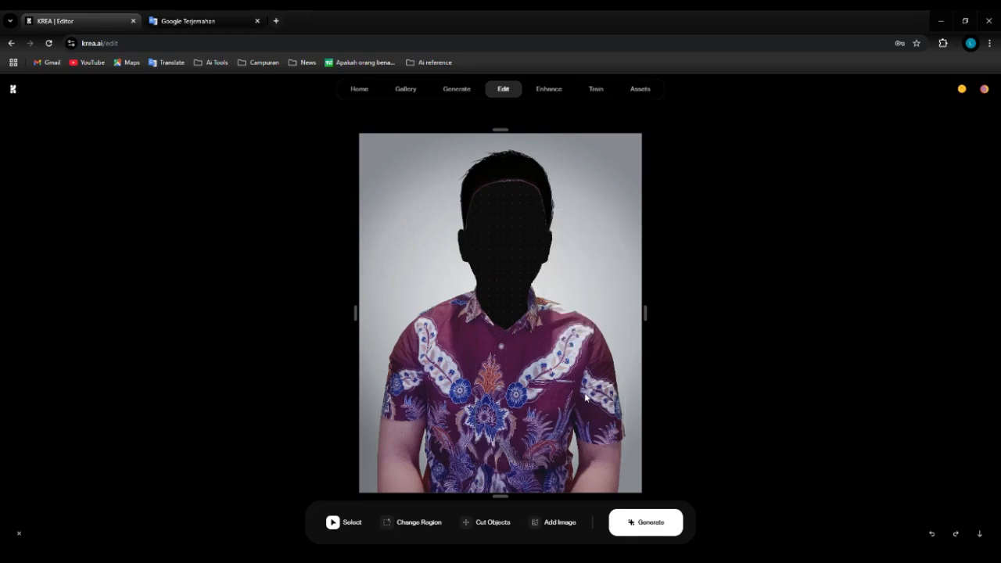
- Mark a change region over the empty face area and generate it with the prompt "cute baby face"
left_click(416, 524)
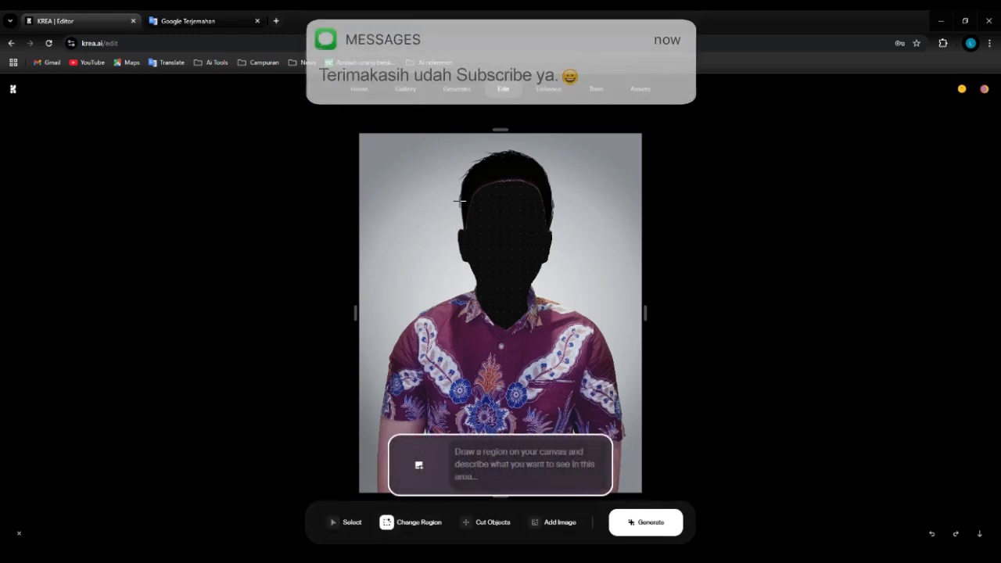
left_click_drag(455, 180, 555, 330)
type("cute baby face")
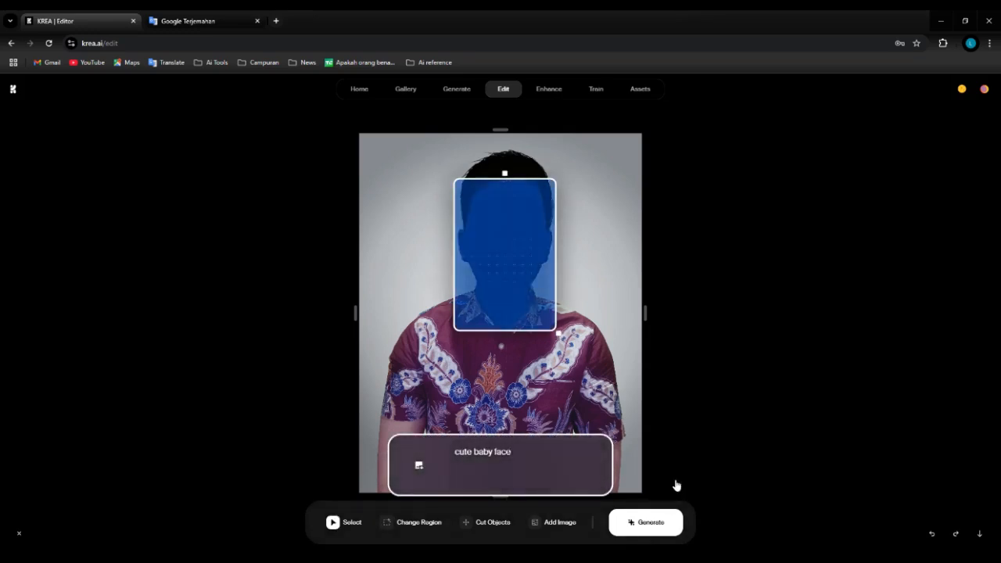
key("Return")
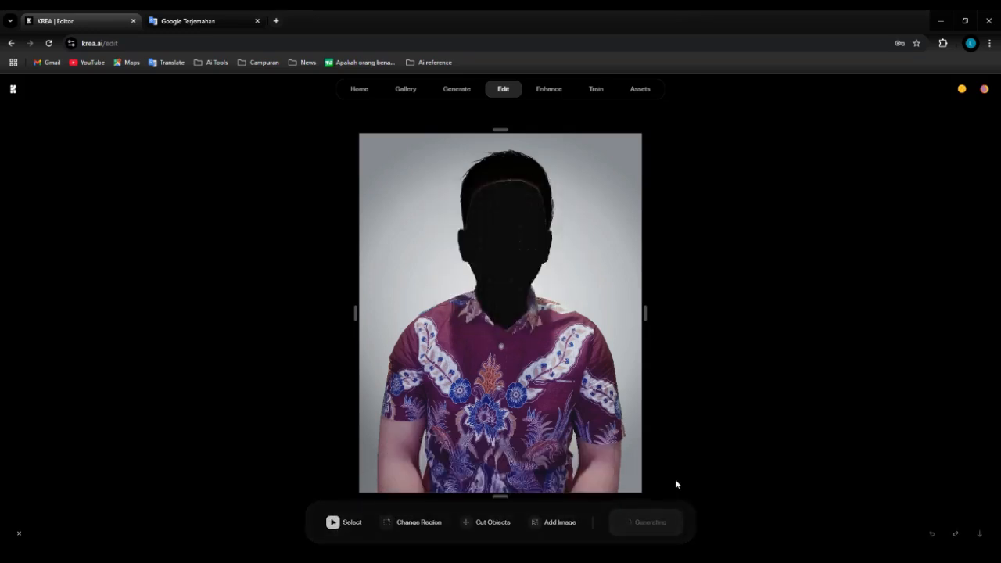